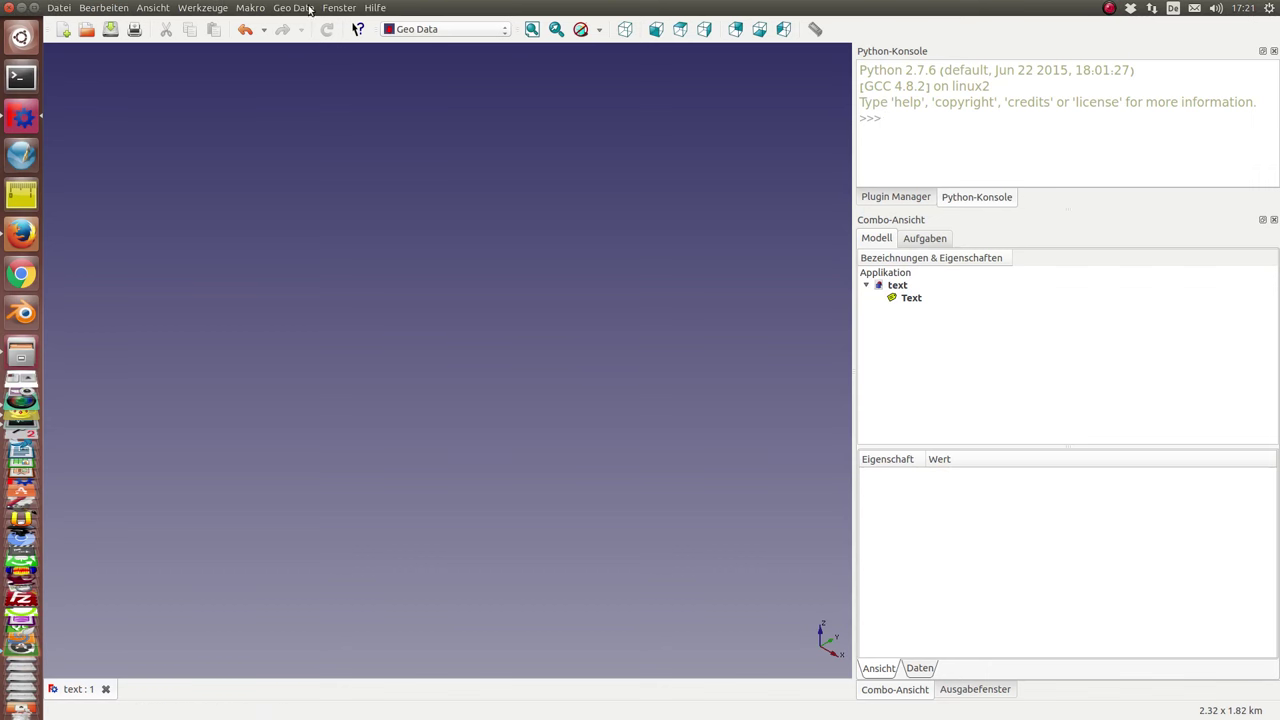
- Open the Import ASTER dialog and select the coordinates 50.368209,11.2016135 in its field
click(306, 8)
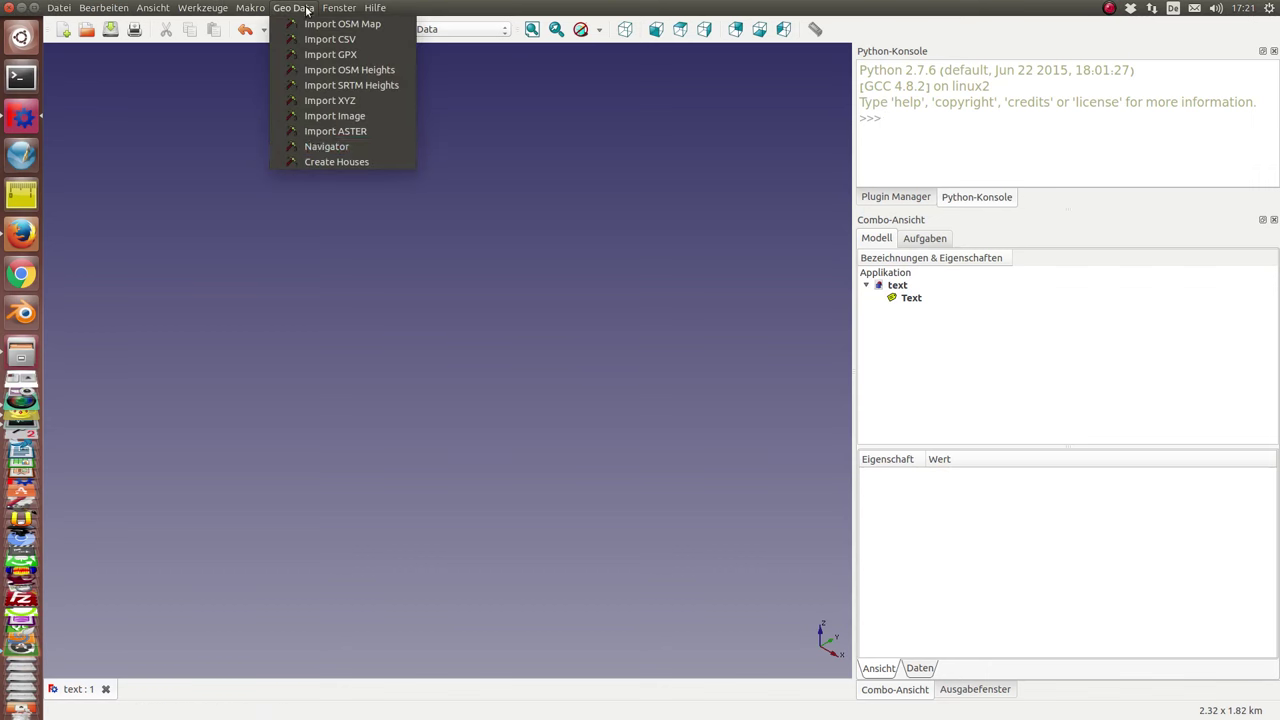
click(336, 145)
triple_click(176, 89)
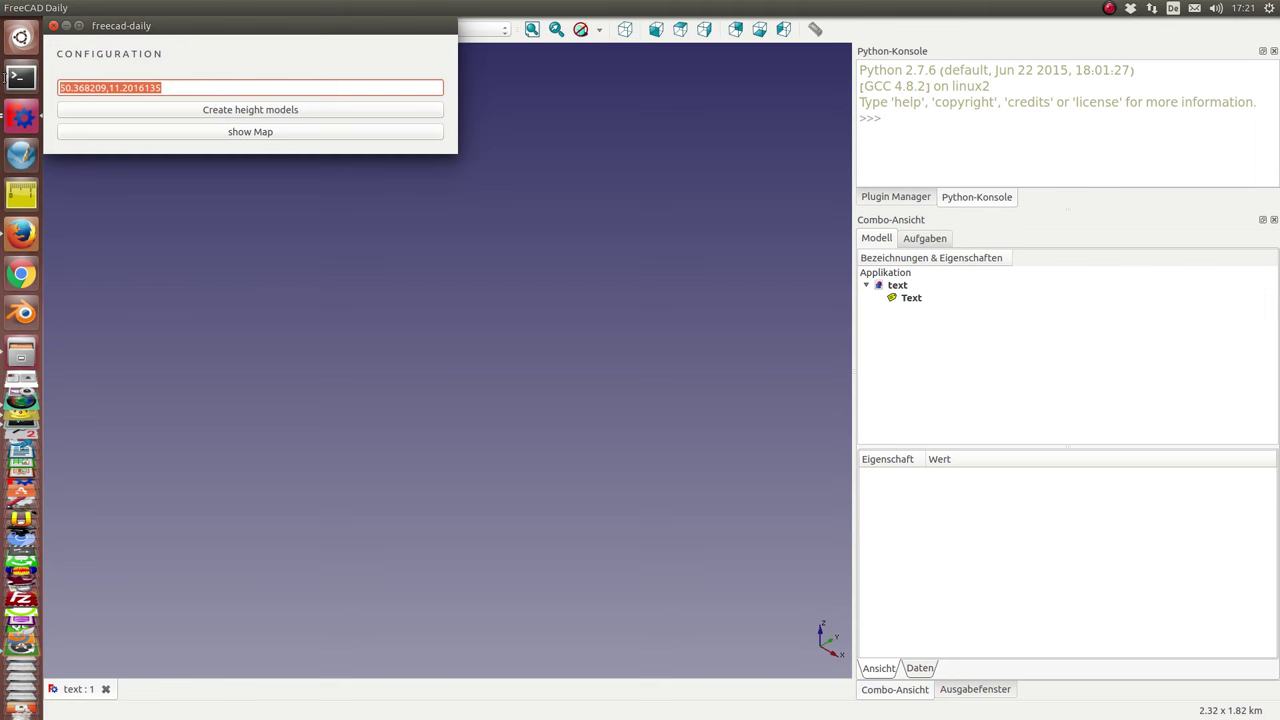
- Create the ASTER height model and hide its Points cloud, leaving the checkered NURBS surface
click(265, 112)
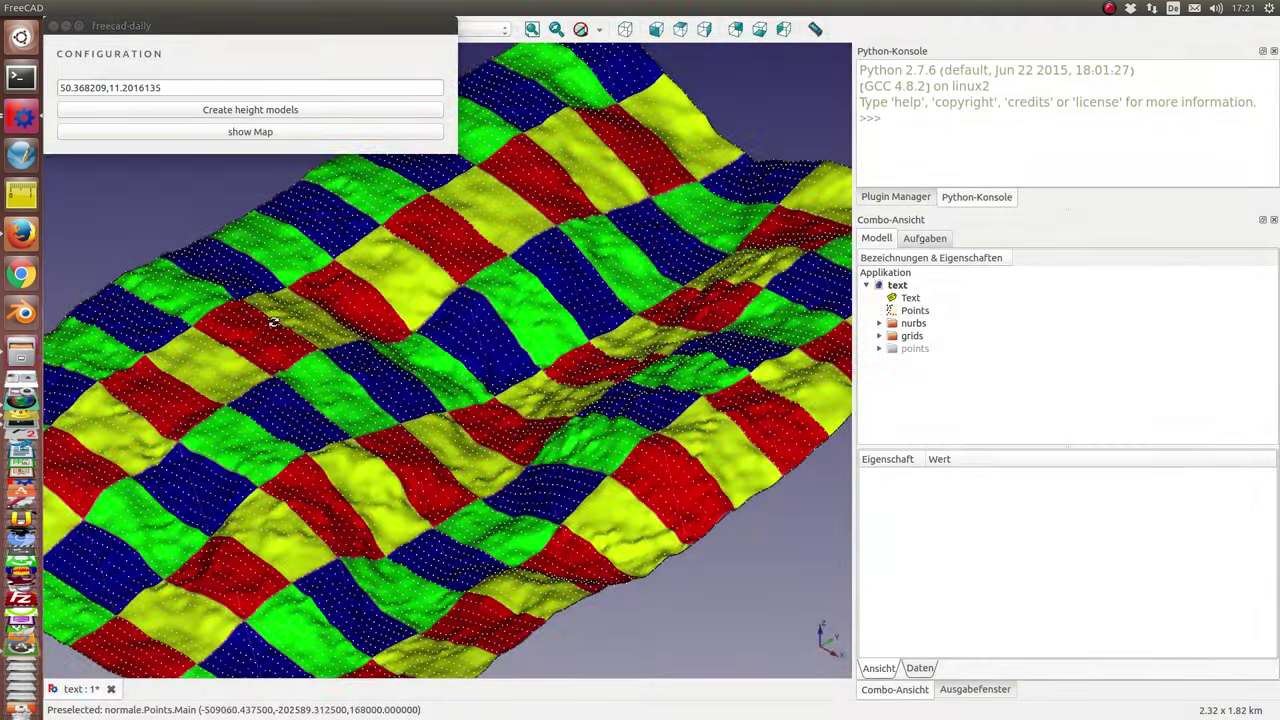
middle_drag(272, 321, 353, 349)
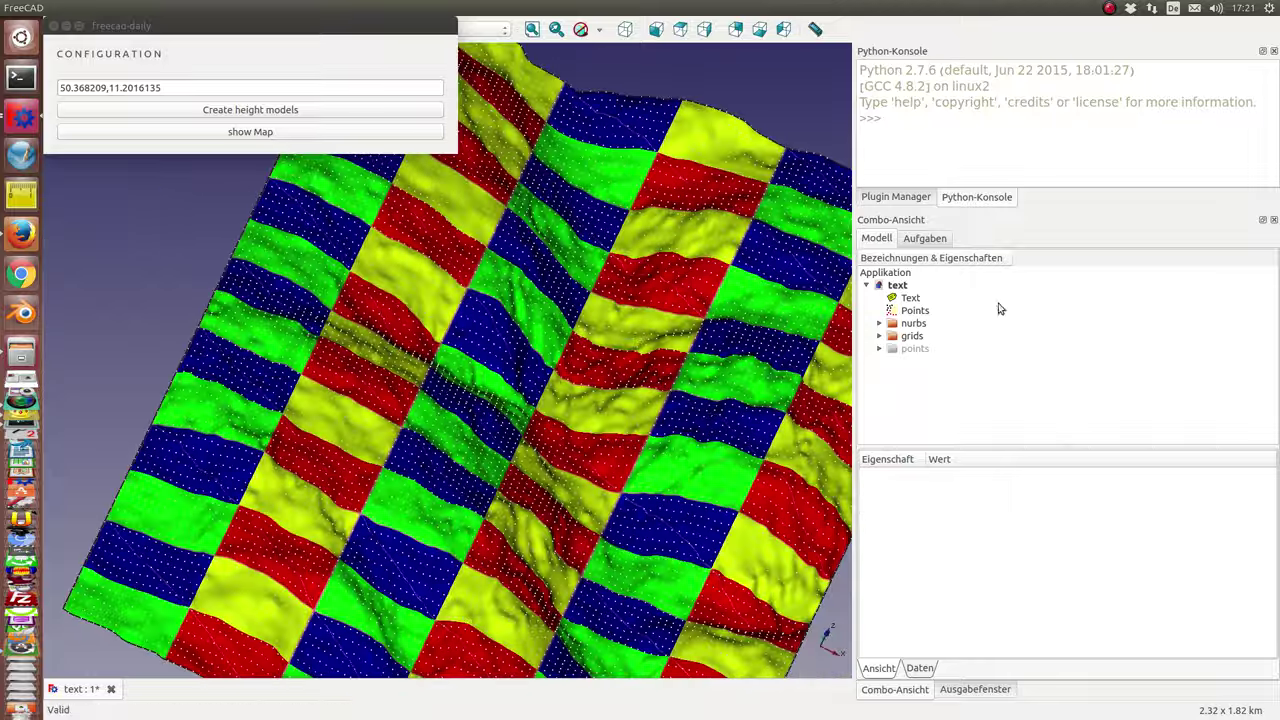
click(932, 311)
key(space)
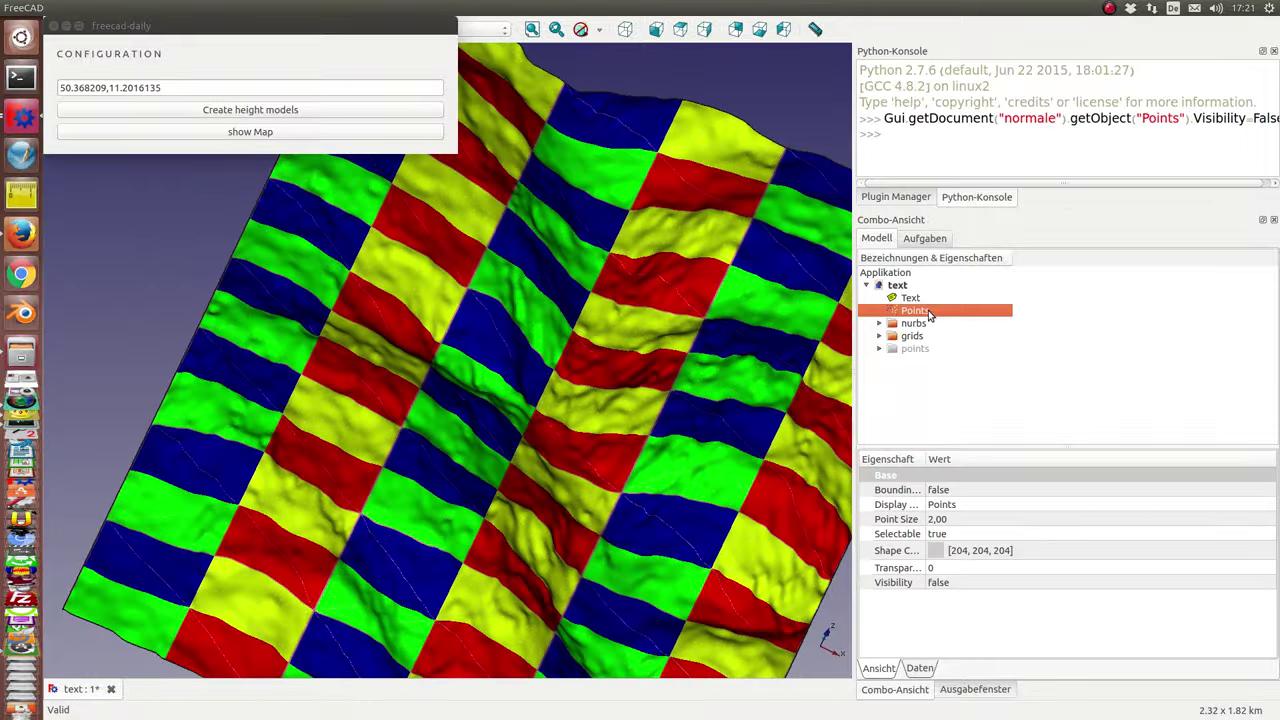
- View the terrain area around Judenbach and Blechhammer on OpenStreetMap, then close the map
click(238, 133)
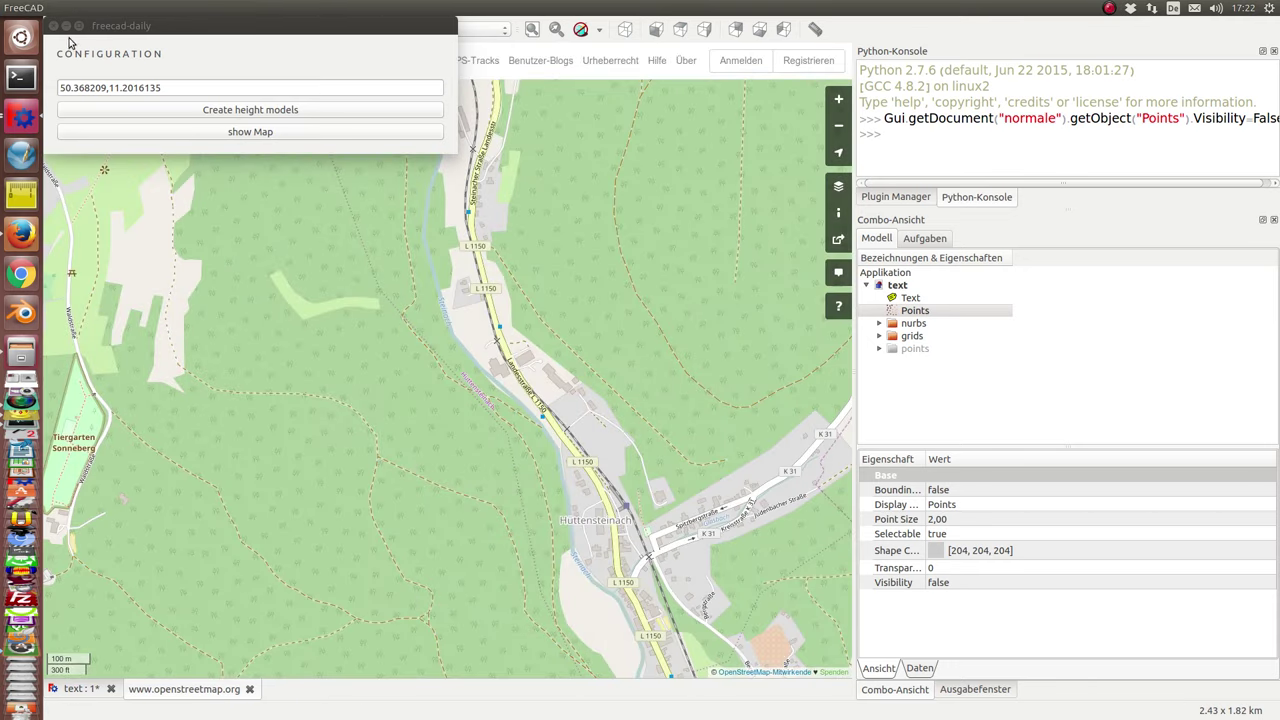
click(54, 26)
scroll(306, 302, down, 2)
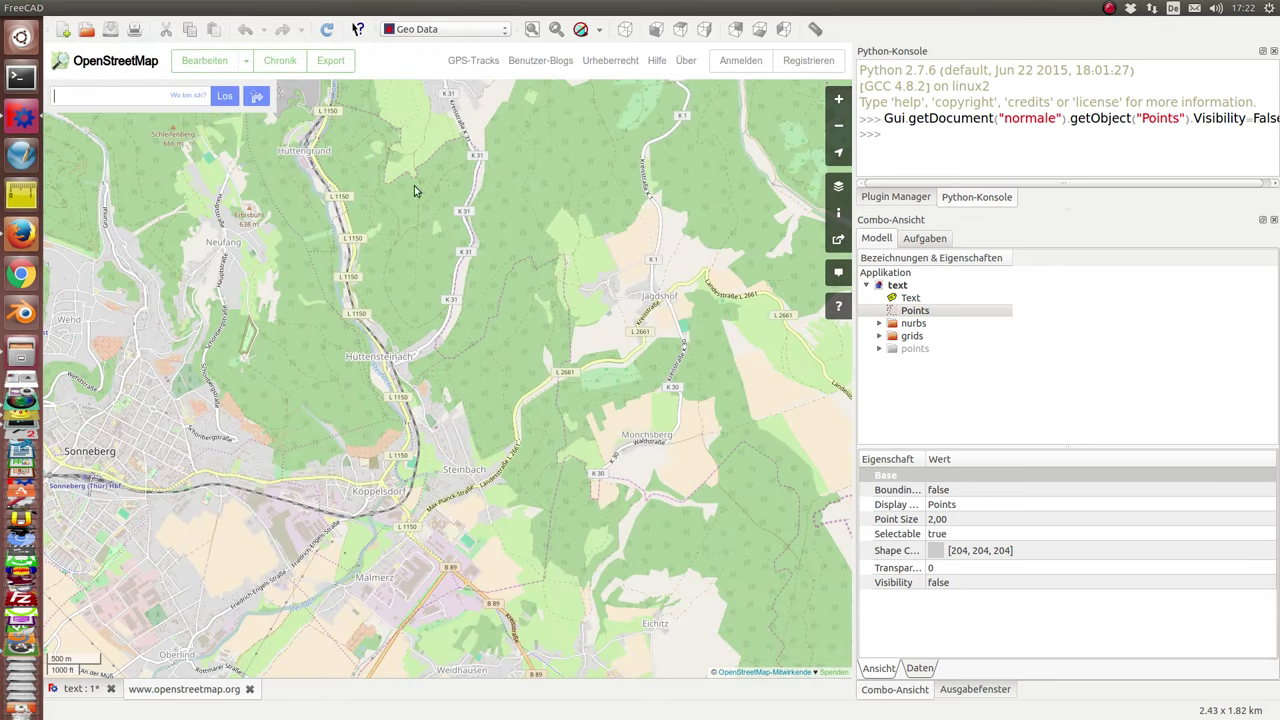
mouse_move(571, 311)
mouse_down()
mouse_move(604, 510)
mouse_move(495, 512)
mouse_up()
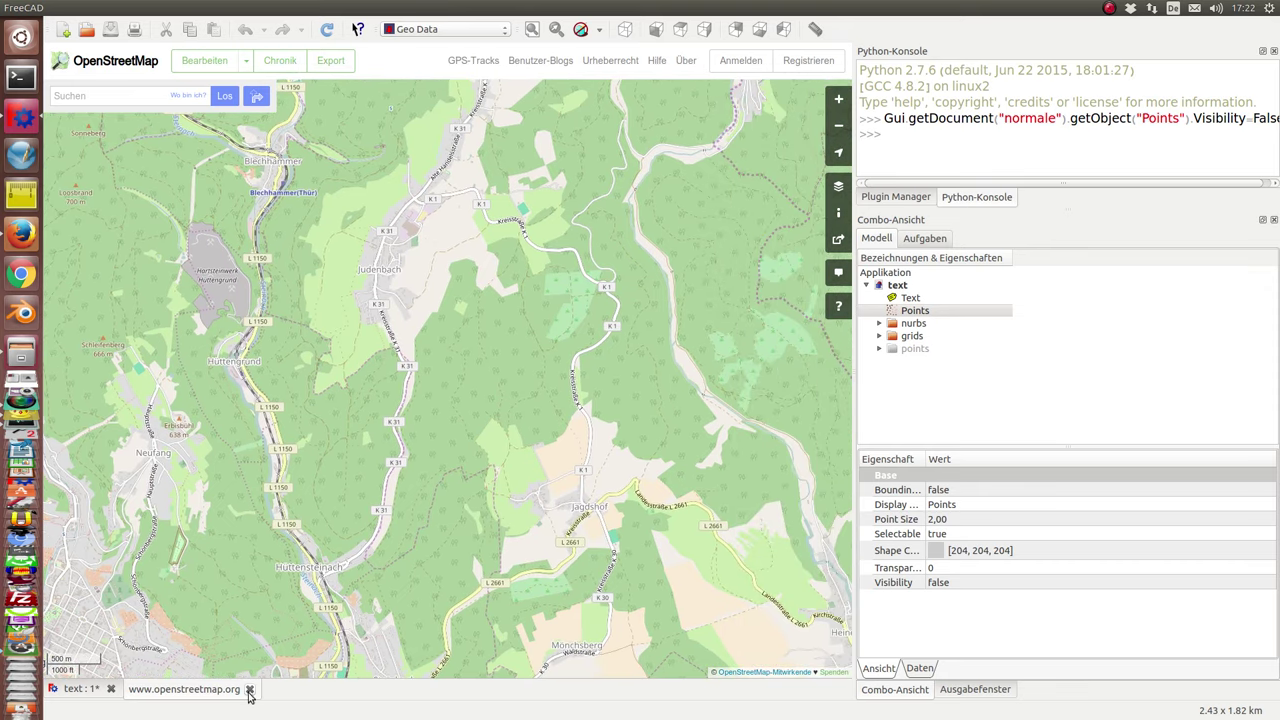
click(249, 690)
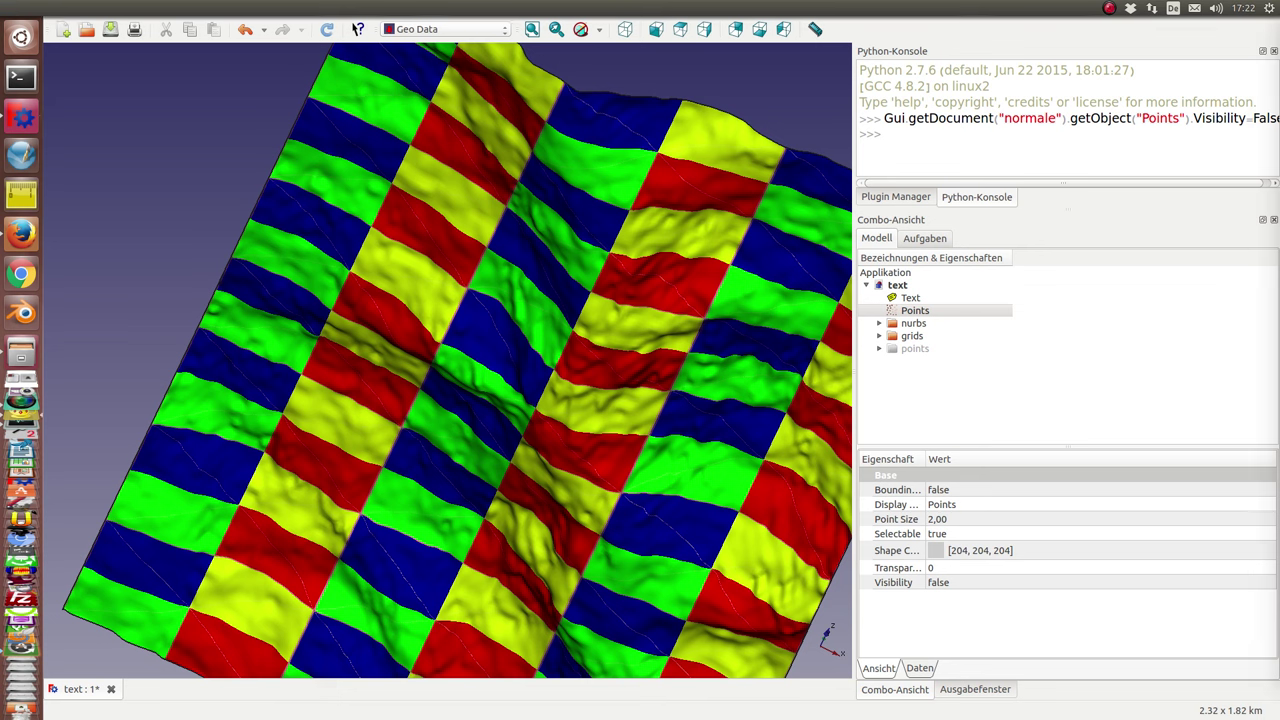
- Re-run the earlier updateGui refresh command in the Python console
click(967, 149)
key(Return)
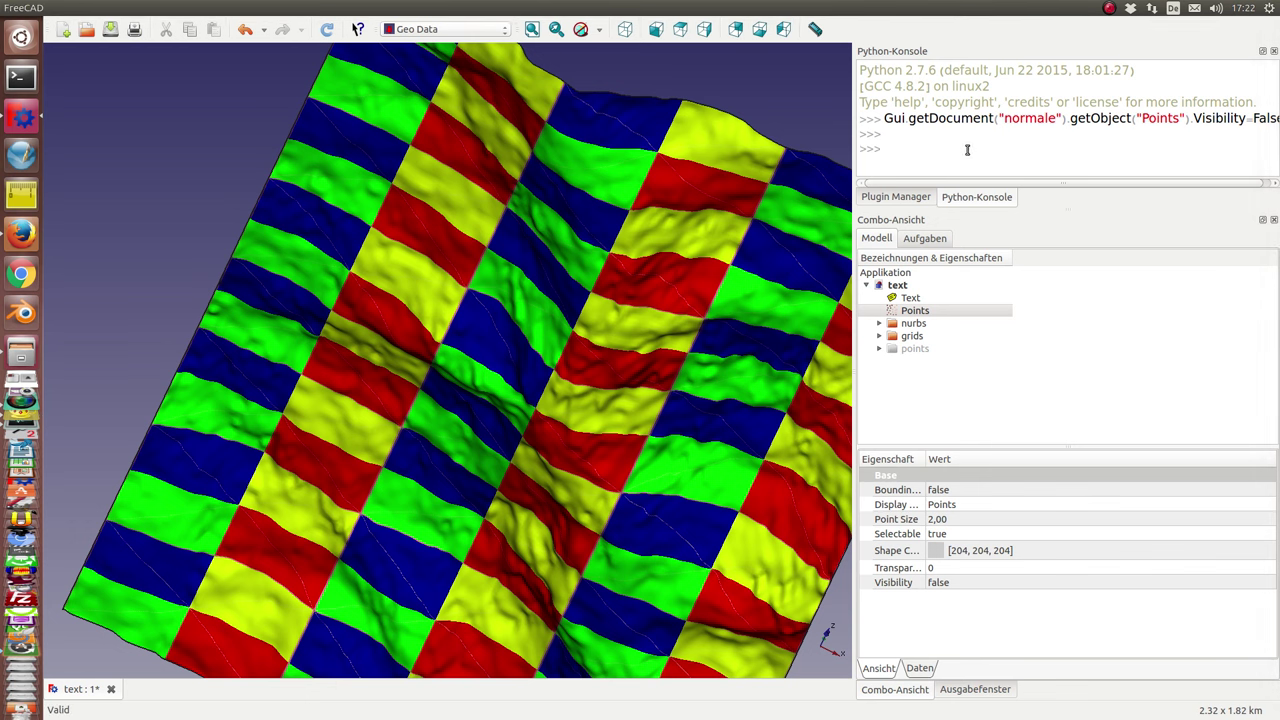
key(Up)
key(Return)
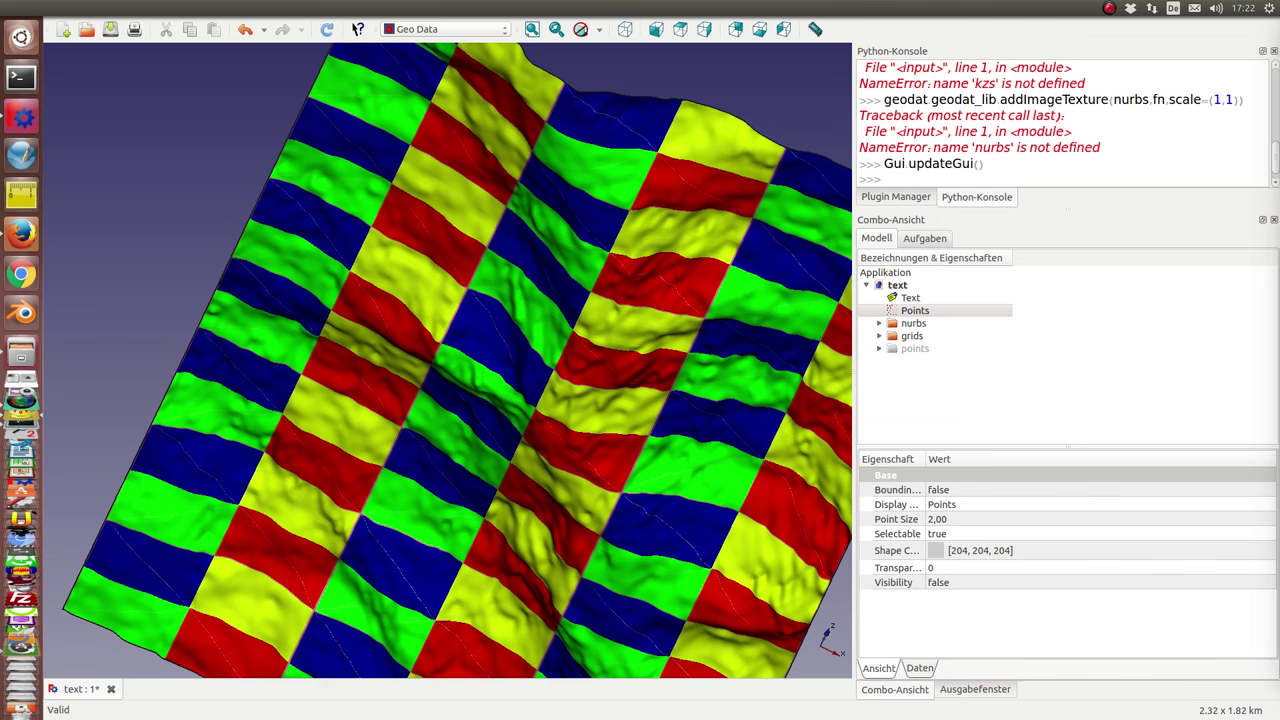
- Paste the createColor helper and nurbs reference, then run the HSV height colormap texturing code
click(1082, 142)
key(Return)
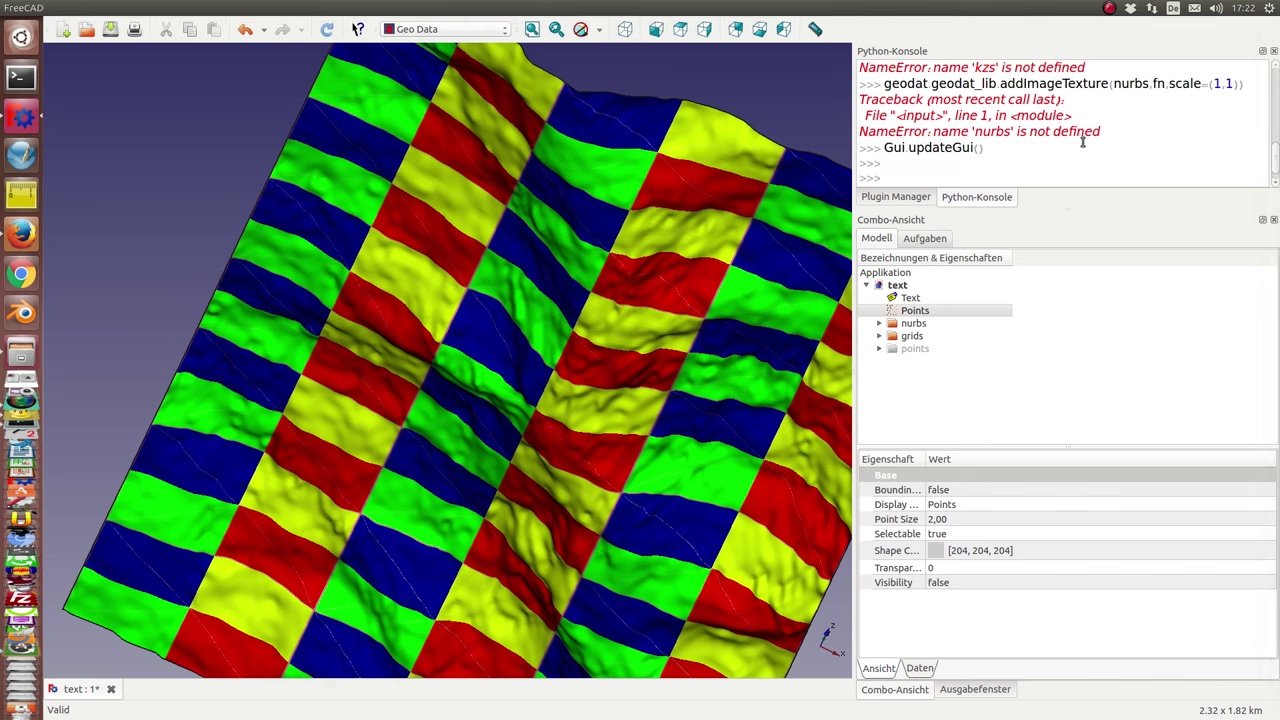
key(ctrl+v)
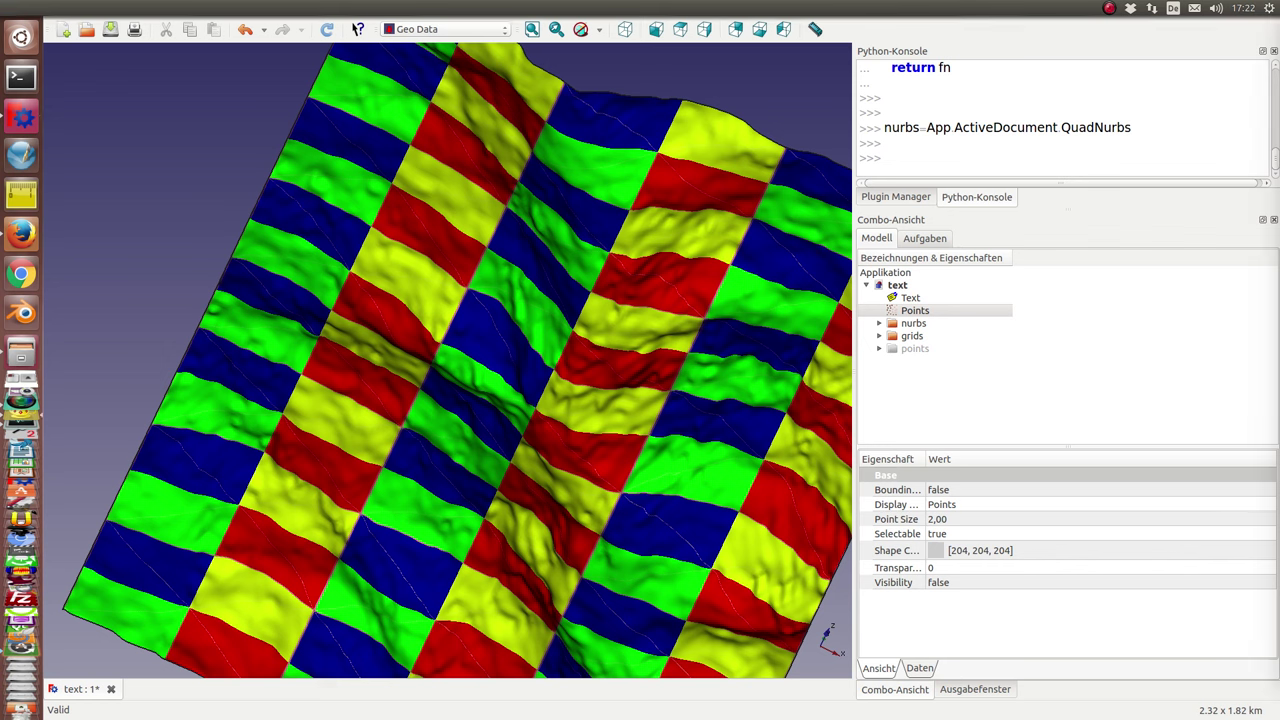
click(967, 159)
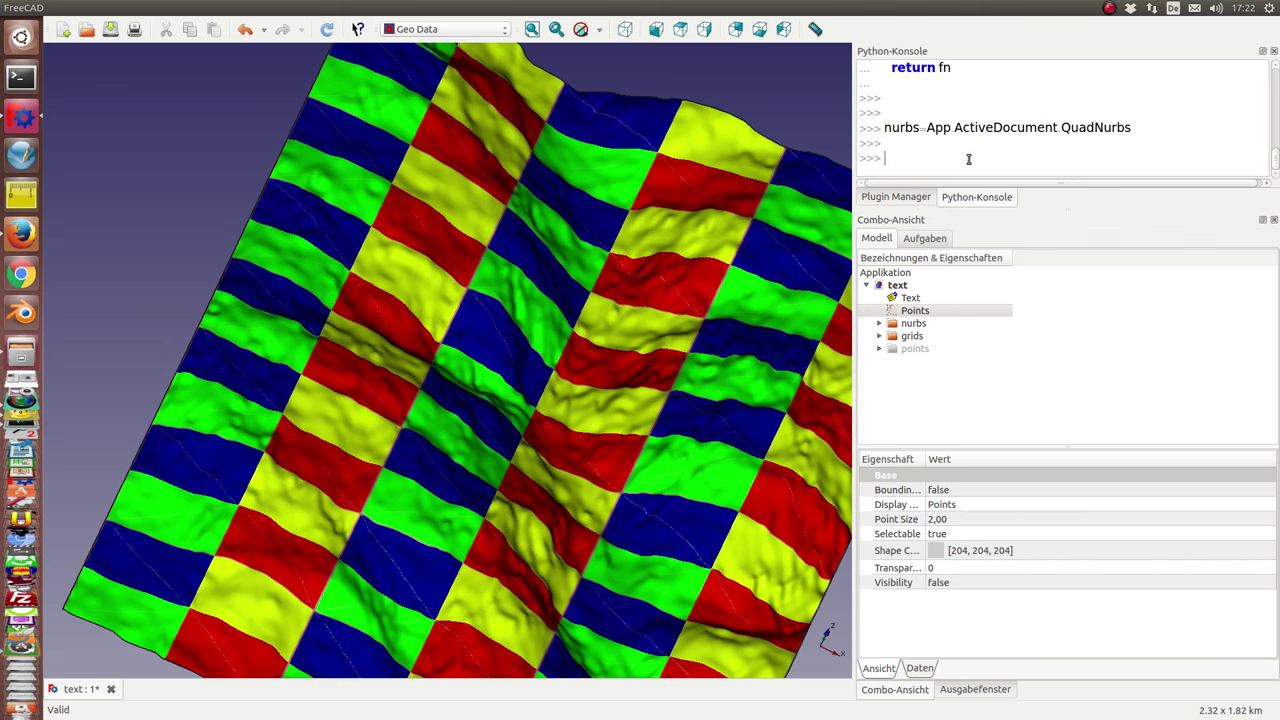
key(Return)
key(ctrl+v)
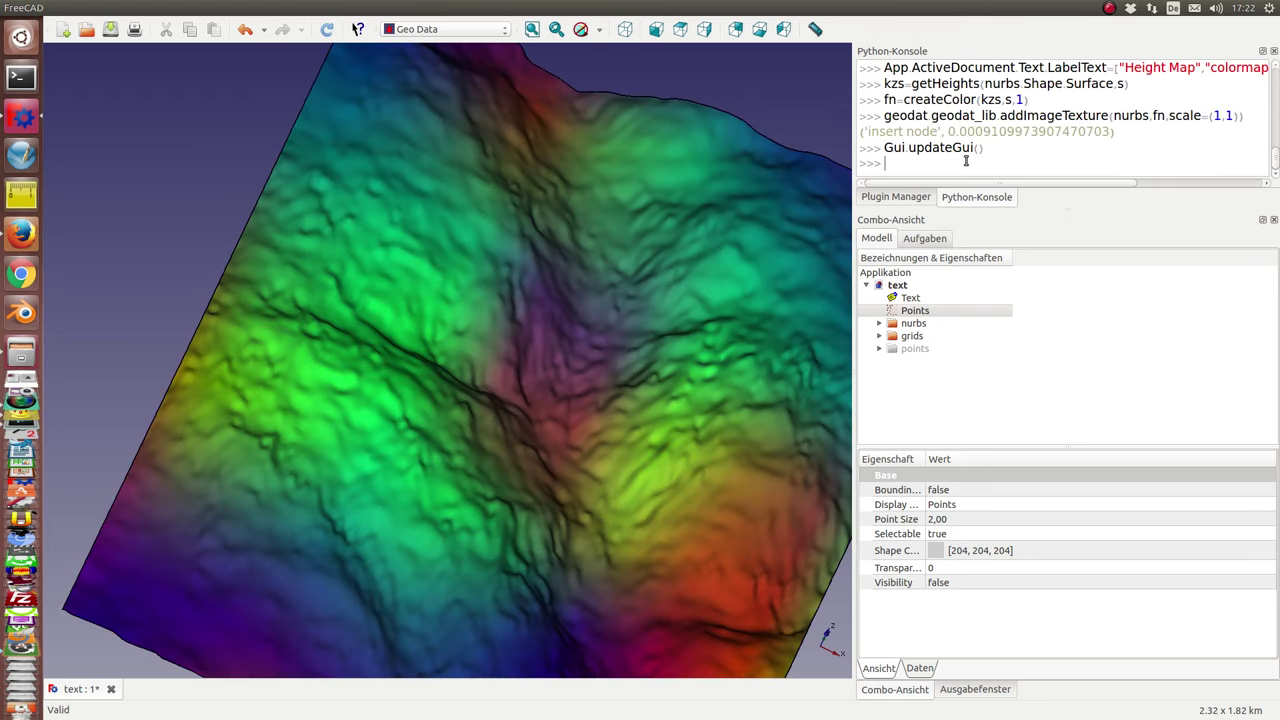
- Select the Text caption, then zoom out and tilt the view over the whole colormapped terrain
click(906, 298)
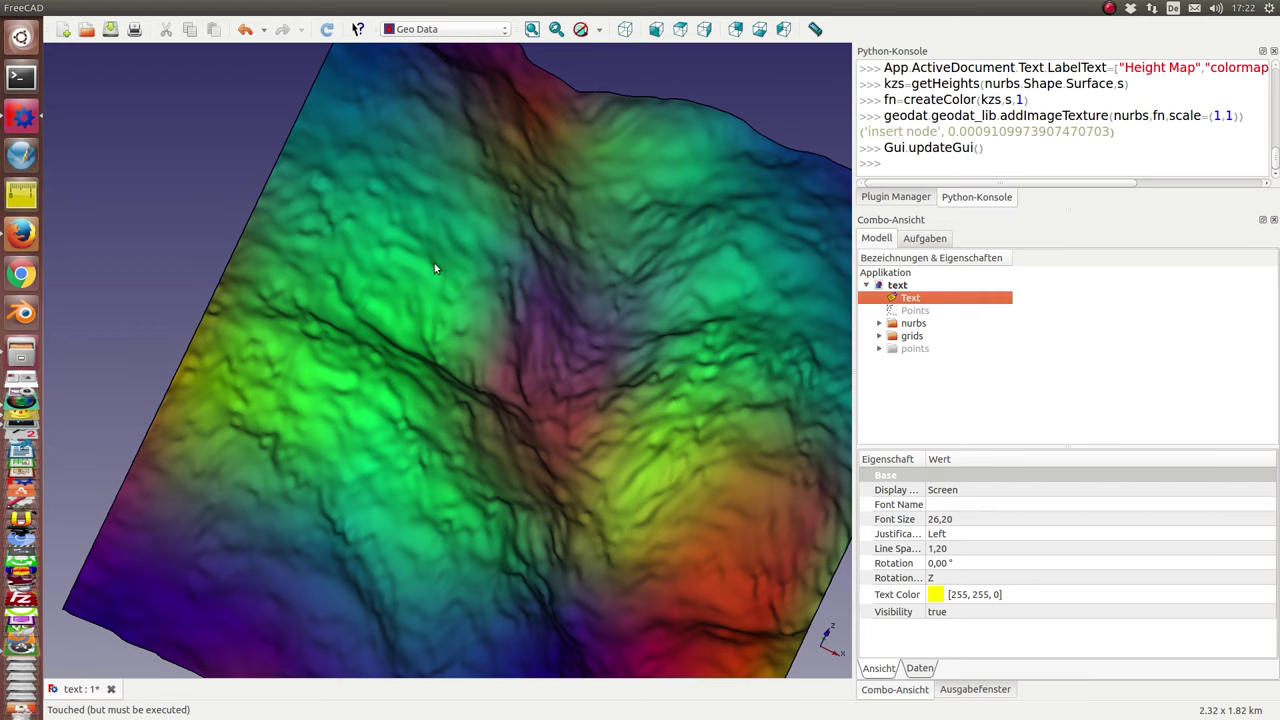
scroll(434, 263, down, 5)
mouse_move(674, 367)
middle_down()
mouse_move(517, 430)
mouse_move(581, 492)
mouse_move(606, 434)
mouse_move(586, 286)
mouse_move(603, 374)
mouse_move(603, 539)
mouse_move(620, 520)
middle_up()
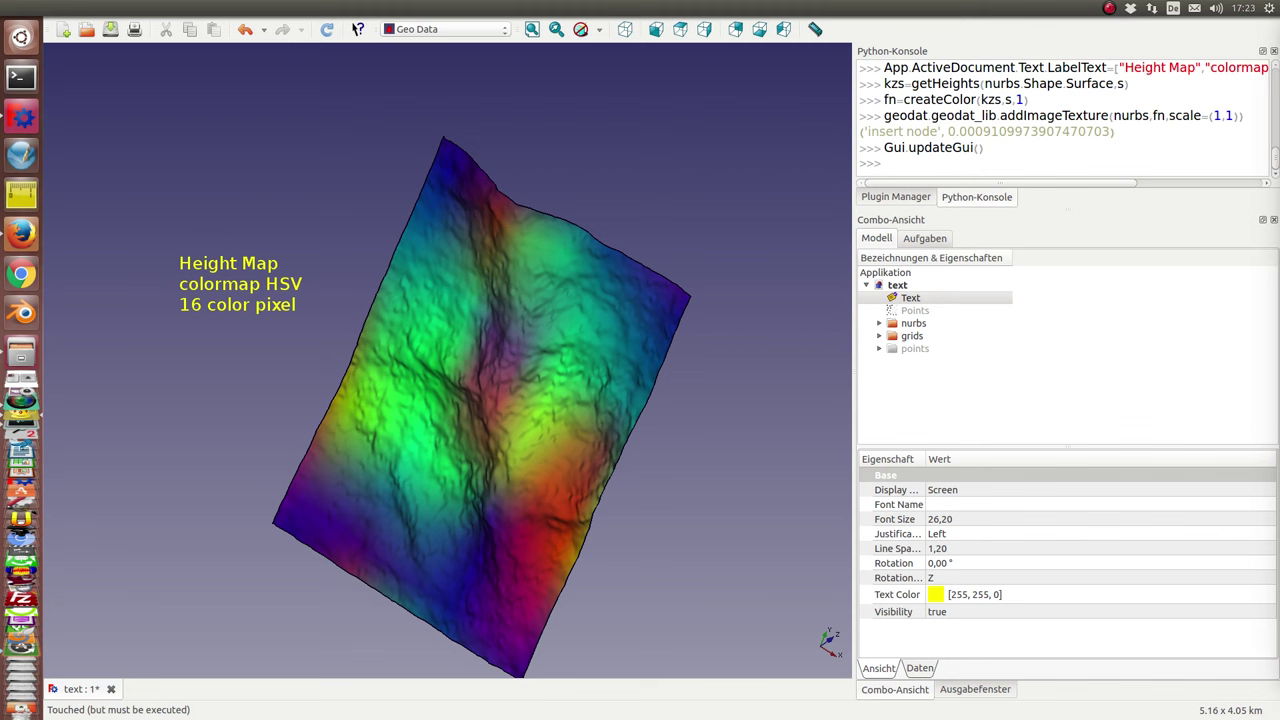
- Re-apply the terrain texture with a 144-colour HSV height colormap and inspect the result
click(982, 173)
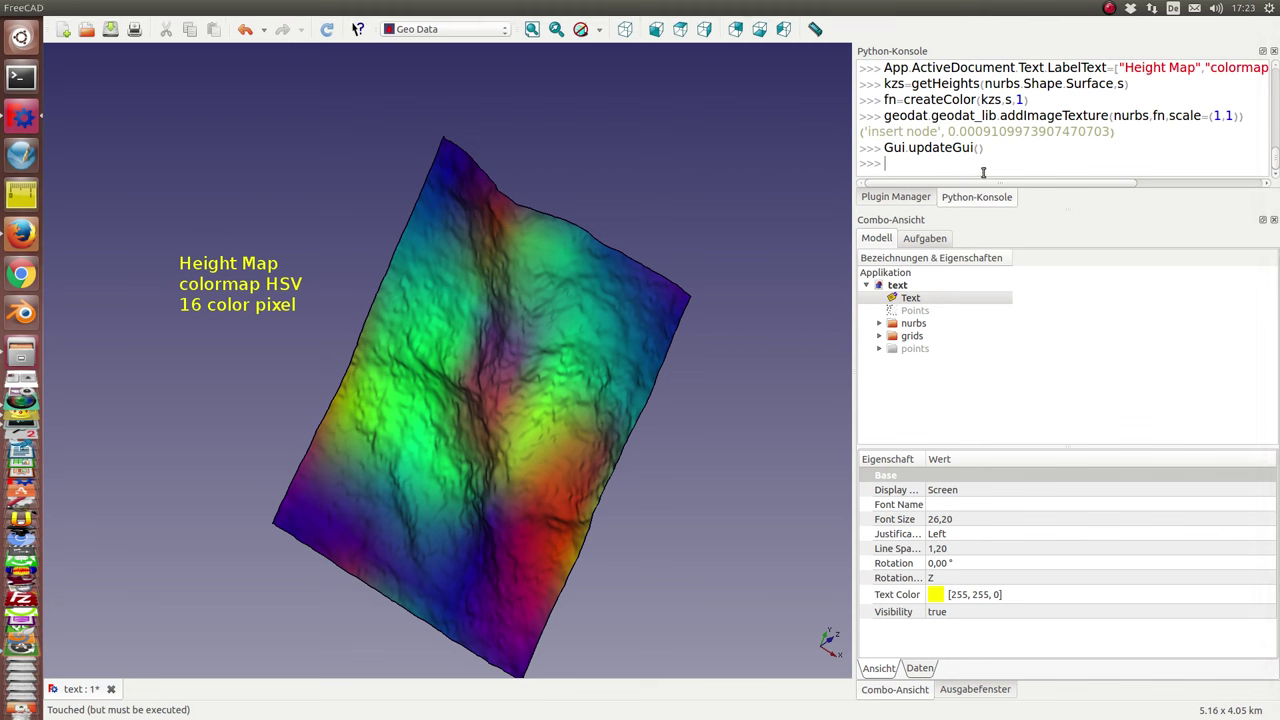
key(Return)
key(ctrl+v)
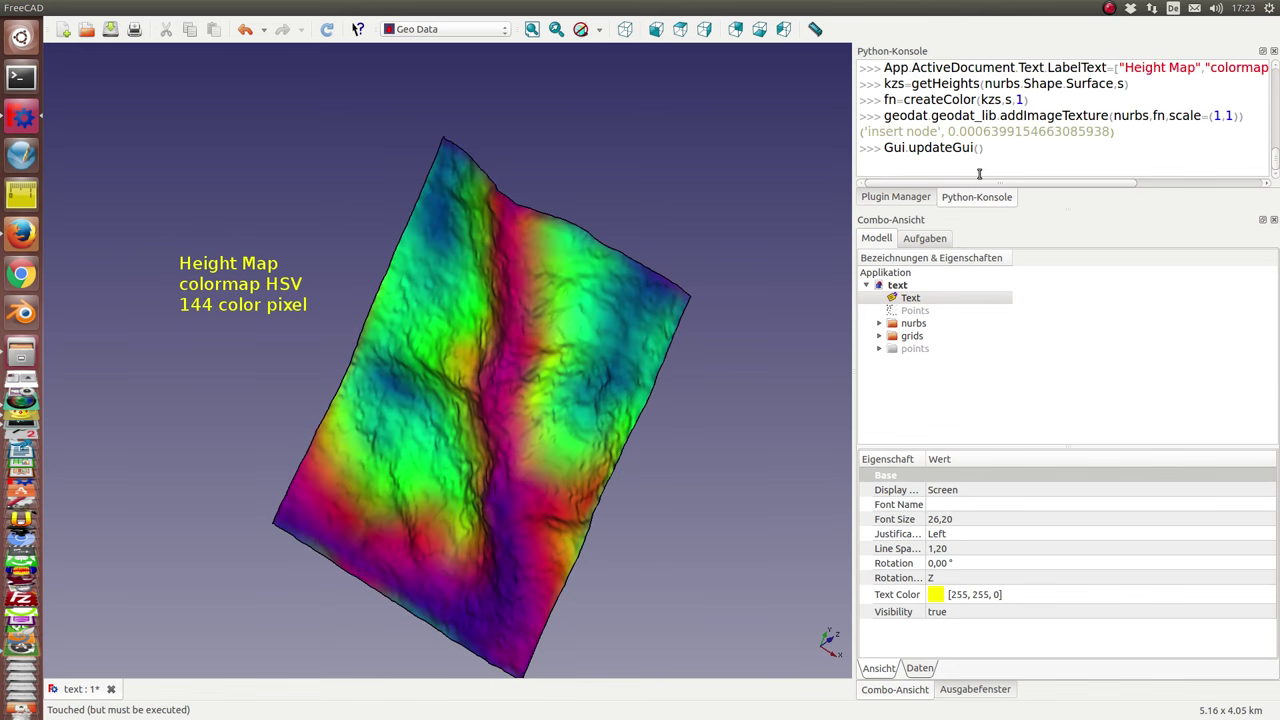
mouse_move(745, 468)
middle_down()
mouse_move(695, 432)
mouse_move(651, 436)
middle_up()
scroll(651, 436, up, 3)
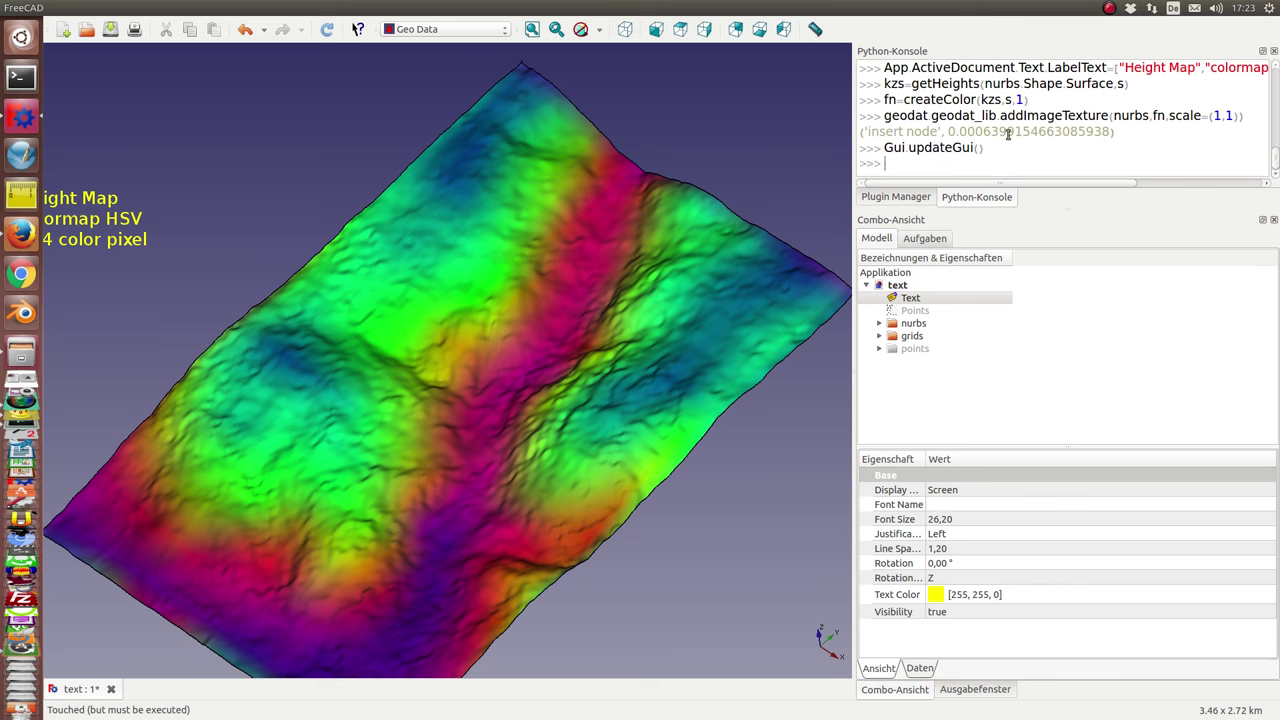
key(Return)
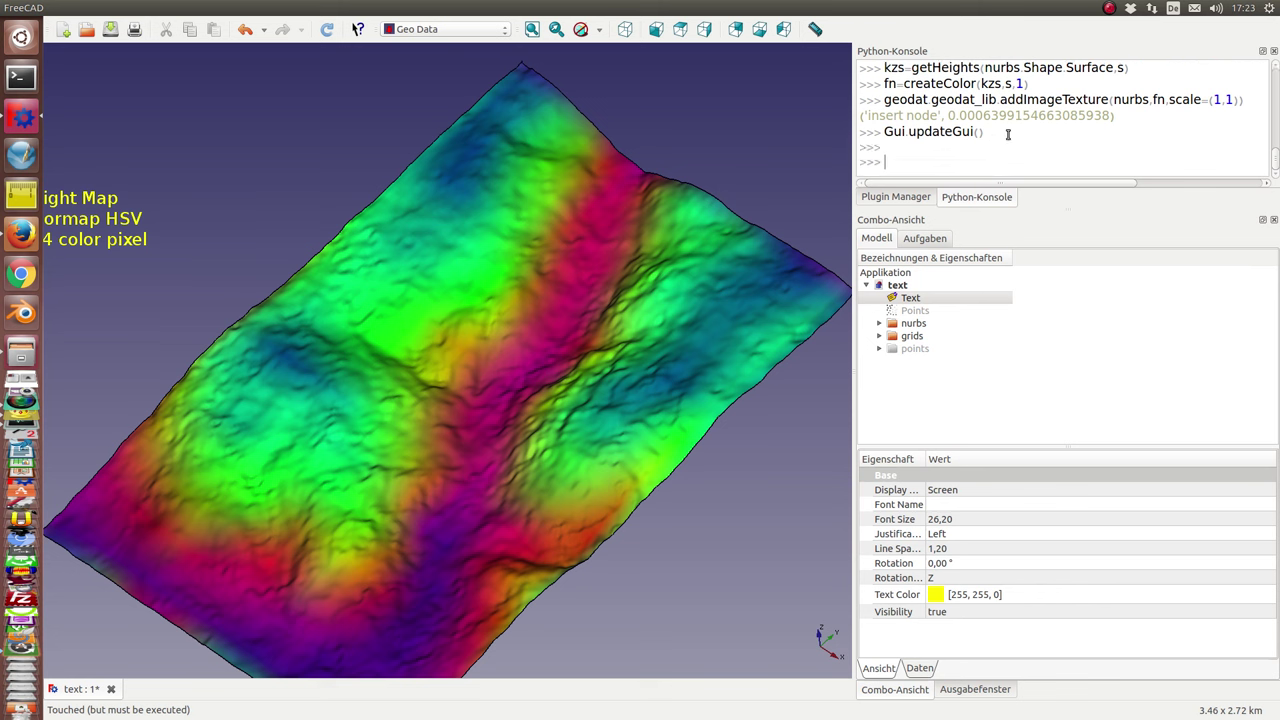
- Run the sun-simulation code for day time 18.0 with 10000 colour pixels
key(ctrl+v)
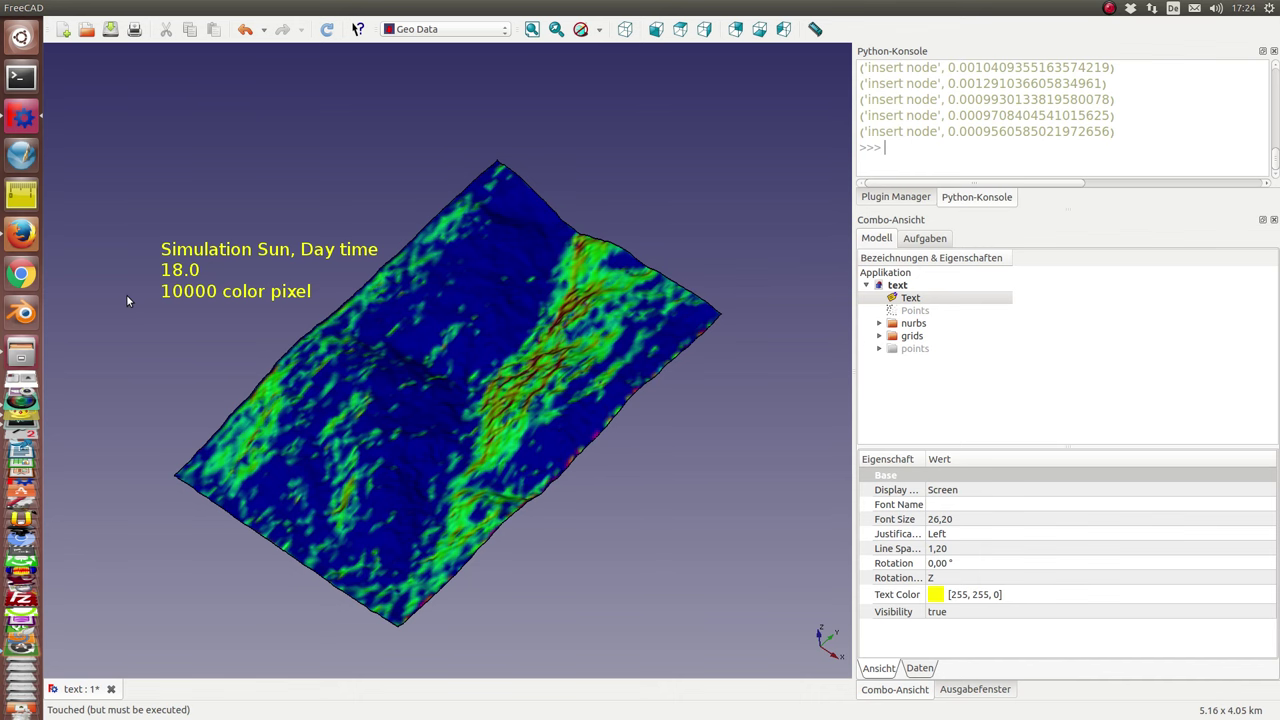
mouse_move(405, 605)
middle_down()
mouse_move(416, 529)
mouse_move(286, 262)
mouse_move(605, 431)
middle_up()
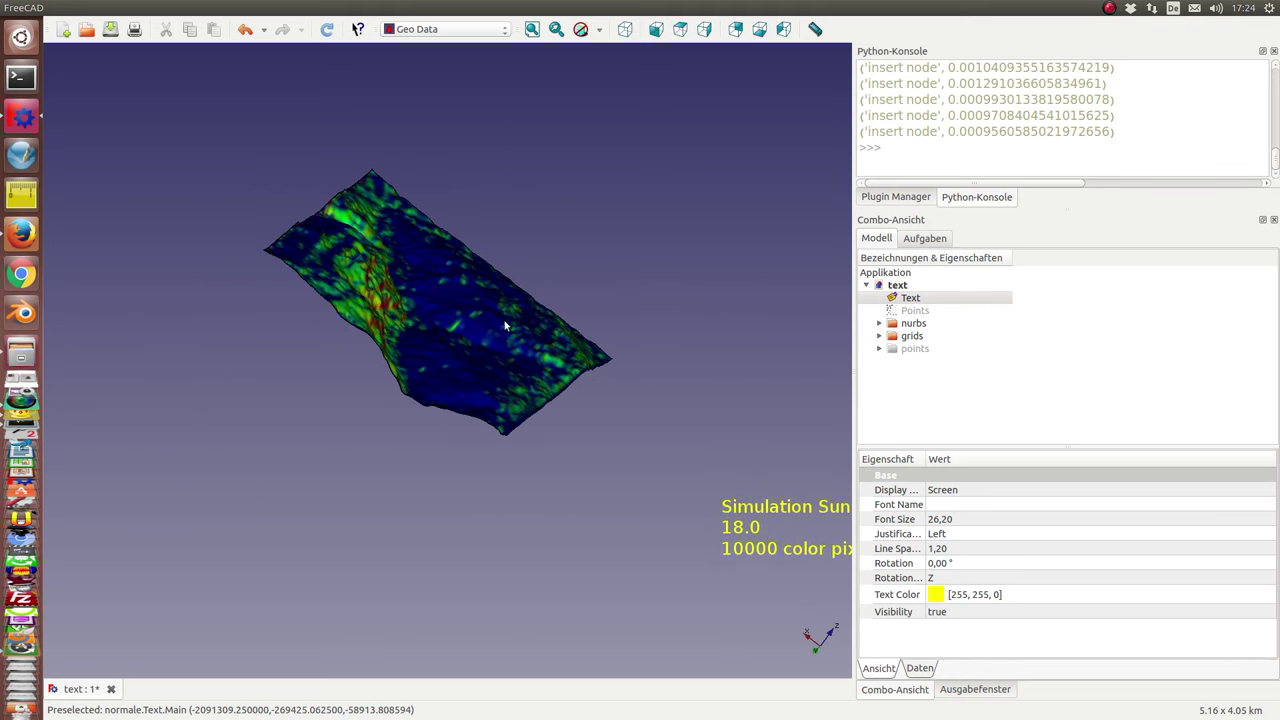
mouse_move(237, 169)
middle_down()
mouse_move(250, 368)
mouse_move(357, 327)
mouse_move(174, 337)
mouse_move(289, 463)
mouse_move(265, 442)
mouse_move(580, 460)
mouse_move(443, 520)
mouse_move(423, 509)
middle_up()
scroll(423, 509, up, 3)
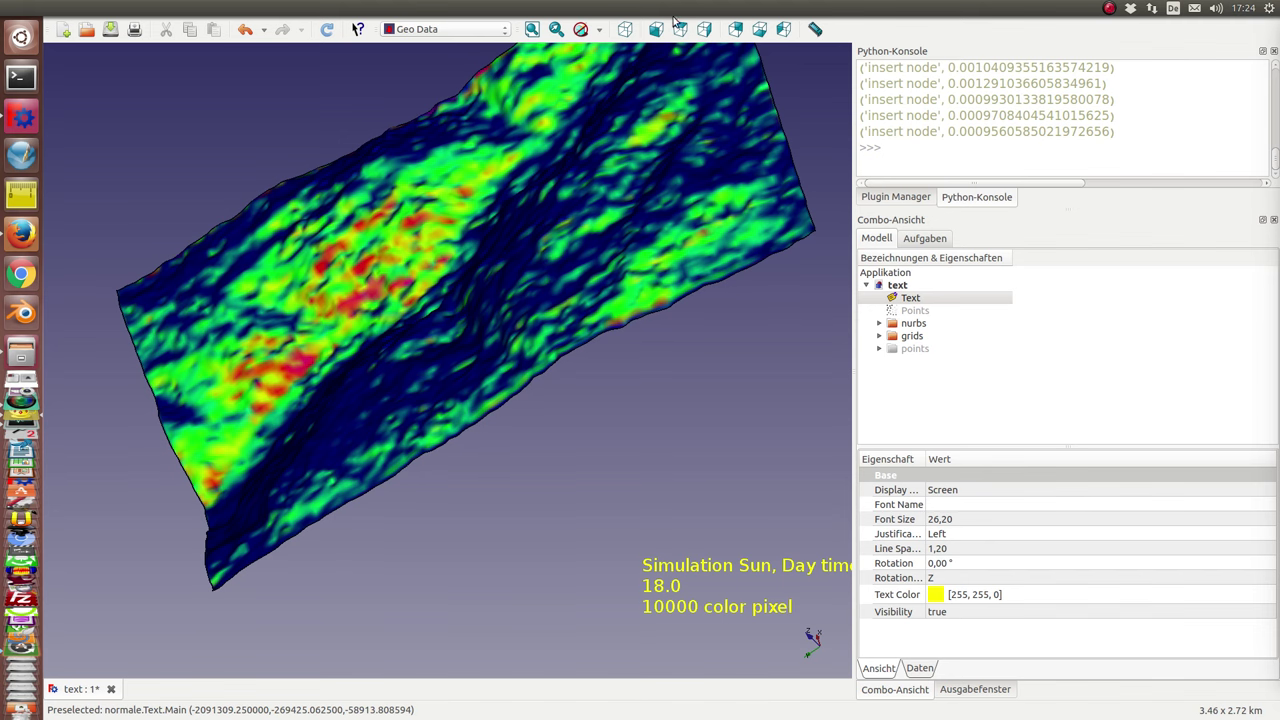
- Re-apply the 16-colour HSV height colormap texture and caption from the console
click(895, 150)
key(Return)
key(Return)
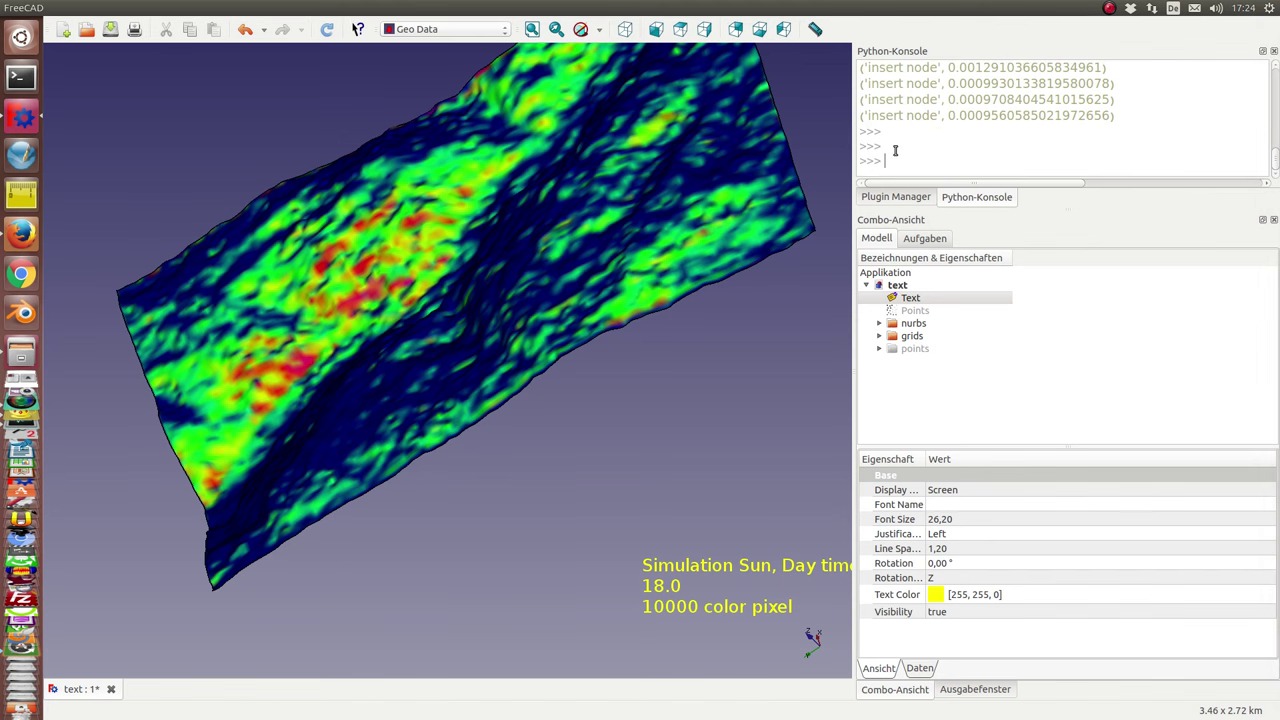
key(ctrl+v)
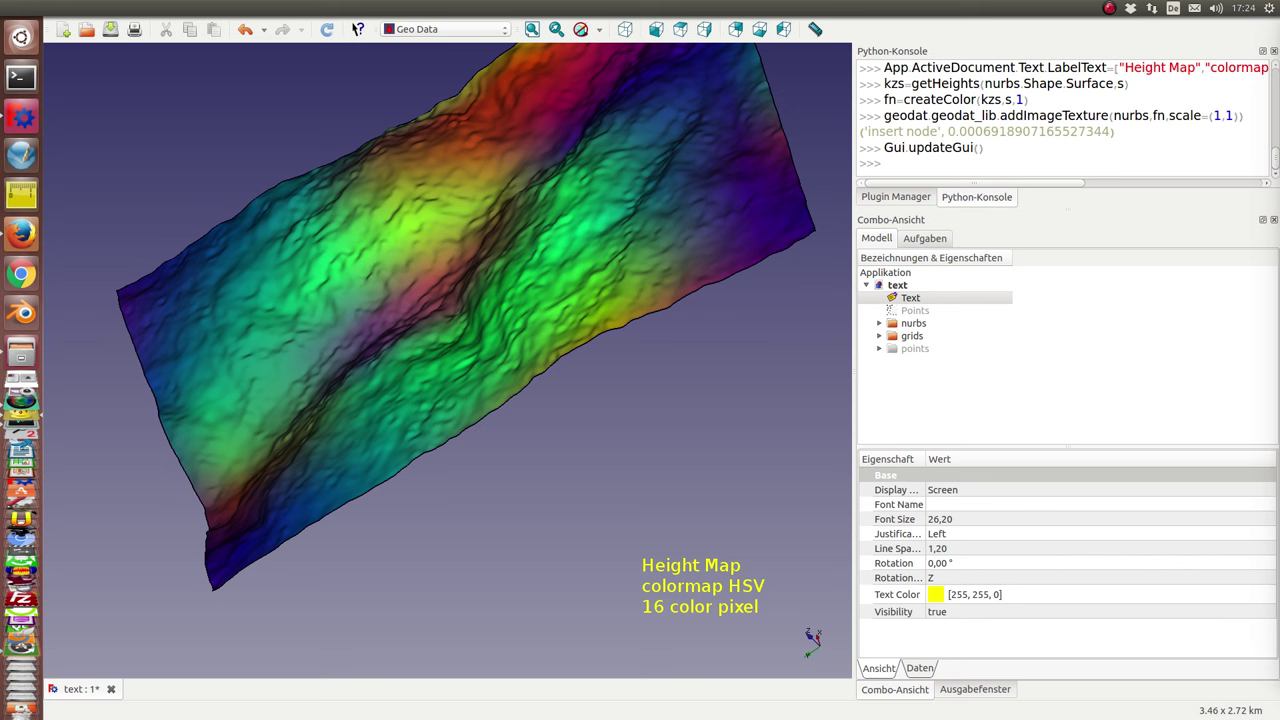
- Apply a 4096-colour HSV height colormap captioned 'Height Map colormap HSV 4096 color pixel'
click(942, 154)
key(Return)
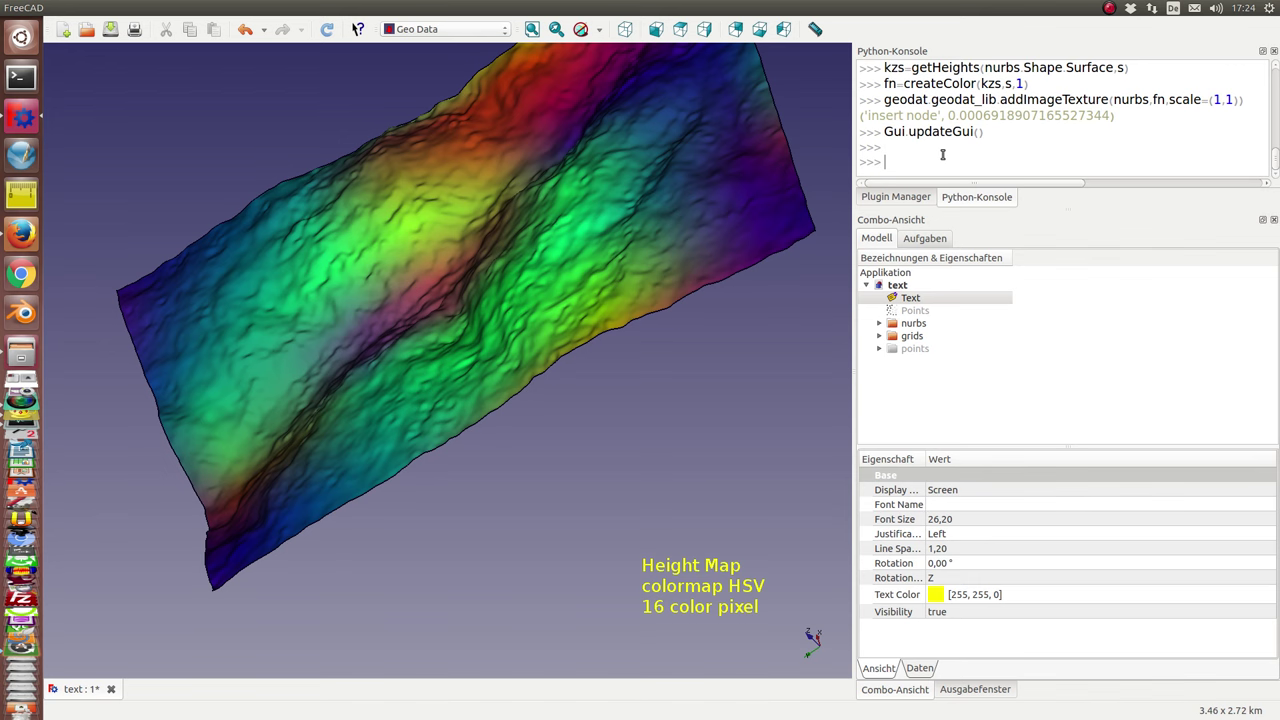
key(ctrl+v)
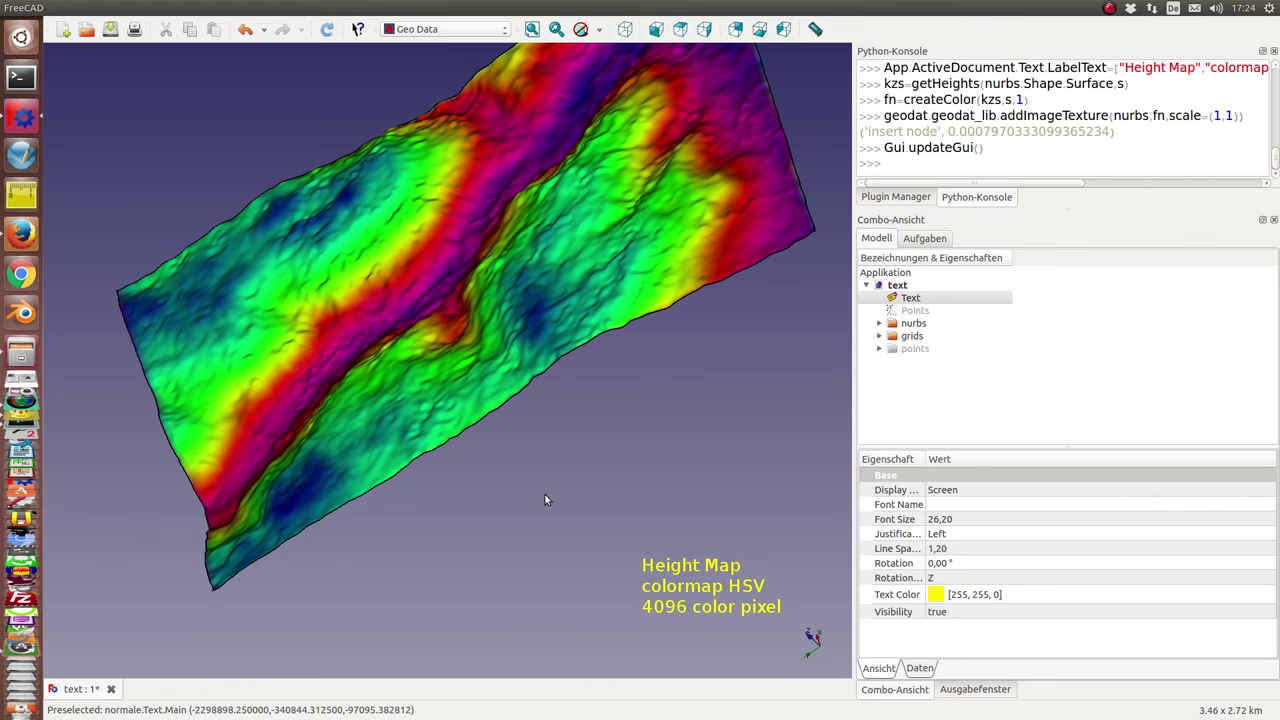
- Rotate the 4096-colour height map, switch to axonometric view with key 0, and zoom in
mouse_move(546, 497)
middle_down()
mouse_move(608, 486)
mouse_move(694, 508)
mouse_move(706, 497)
middle_up()
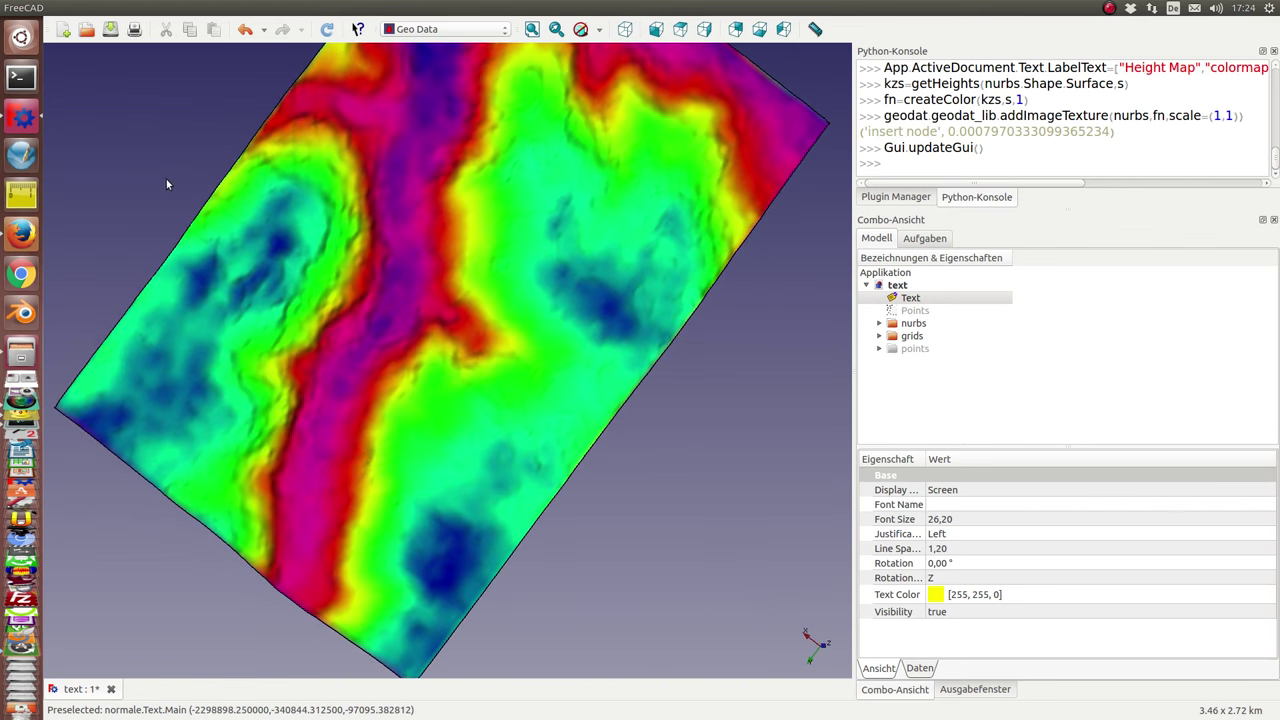
key(0)
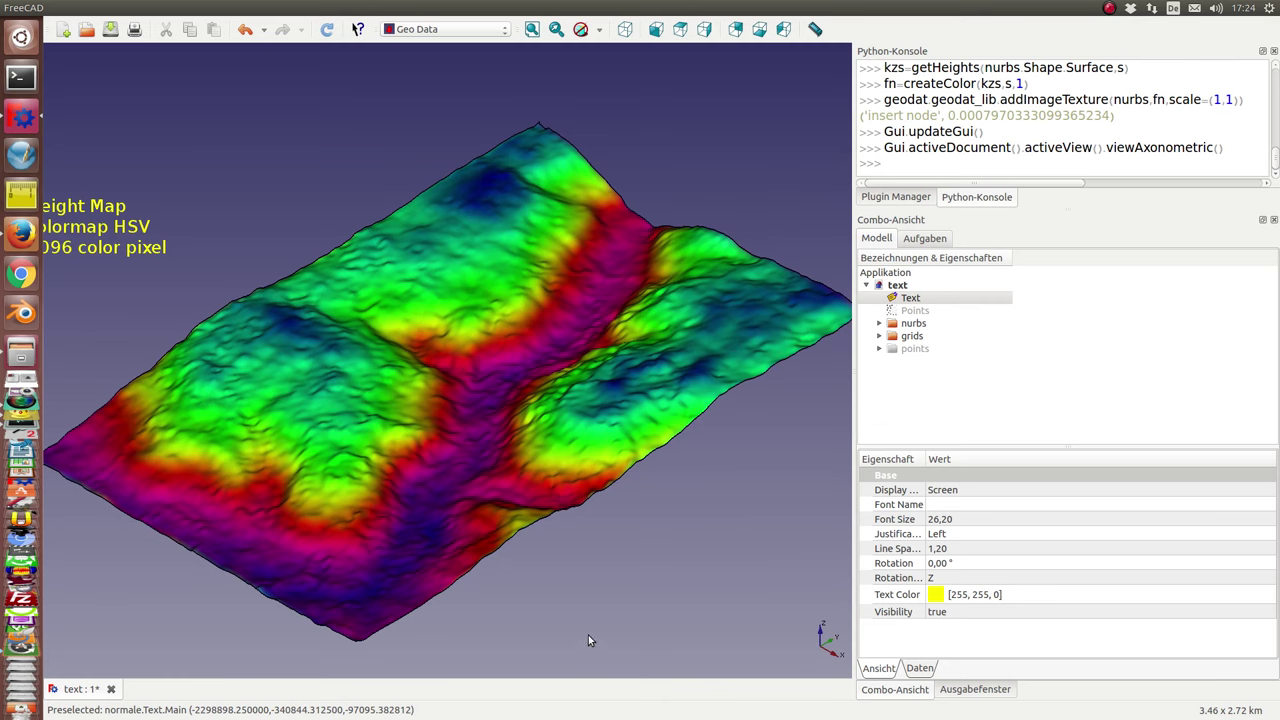
scroll(588, 624, up, 2)
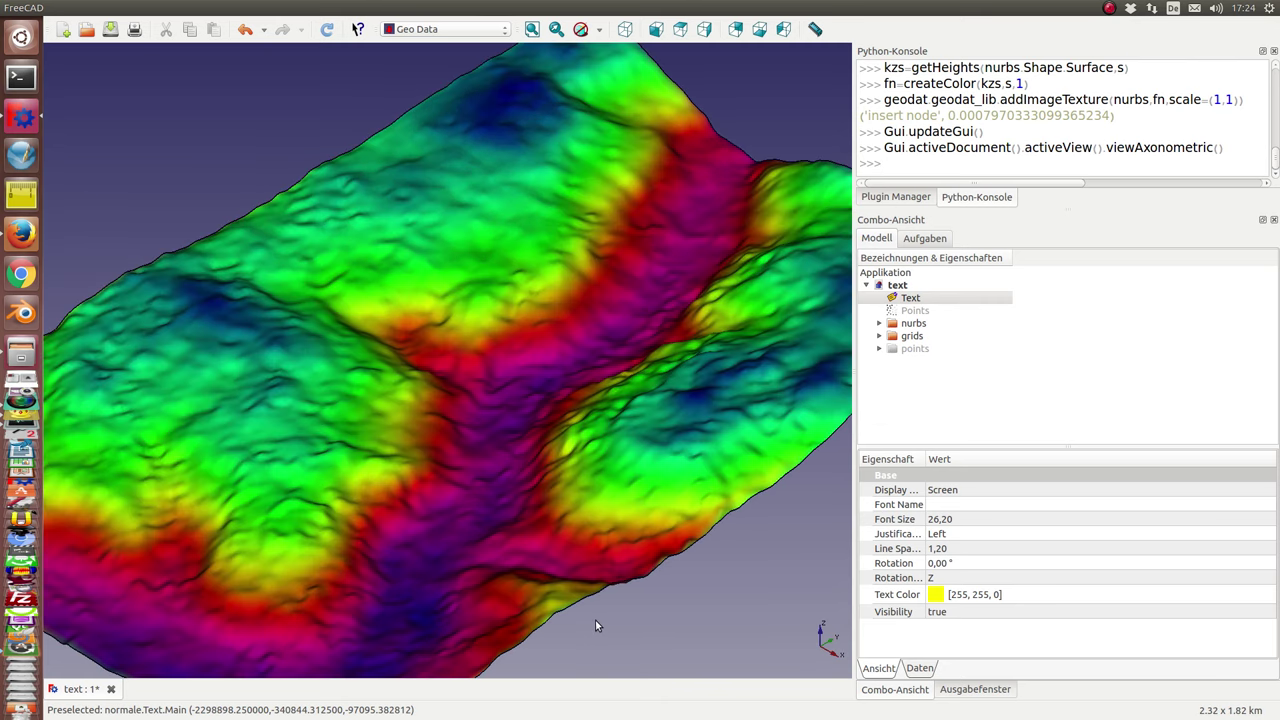